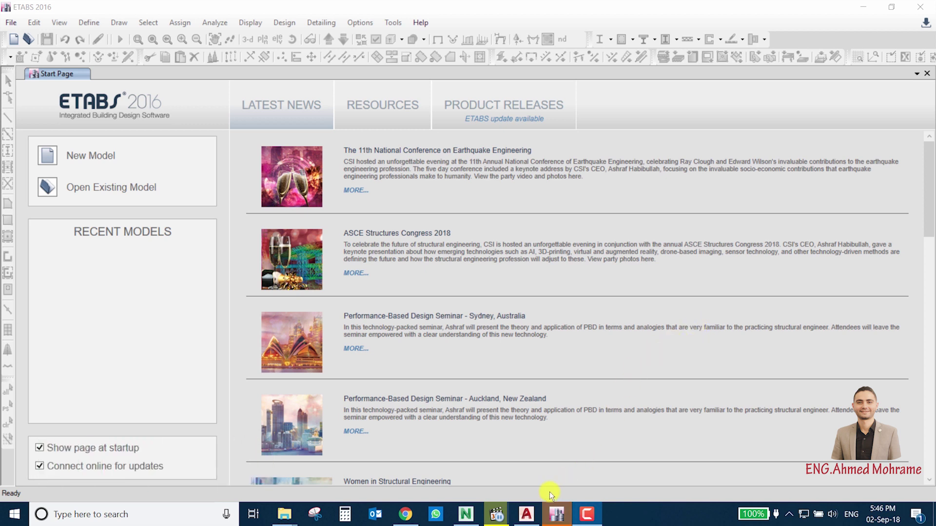
Close the Etabs Model 1.dxf drawing in AutoCAD without saving and return to ETABS
{"action": "left_click", "coordinate": [527, 515]}
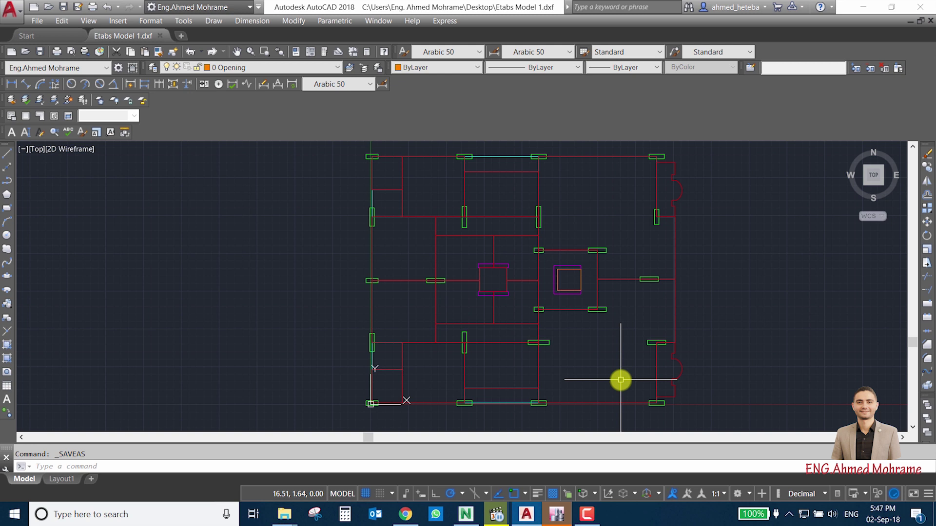
{"action": "left_click", "coordinate": [160, 36]}
{"action": "left_click", "coordinate": [521, 287]}
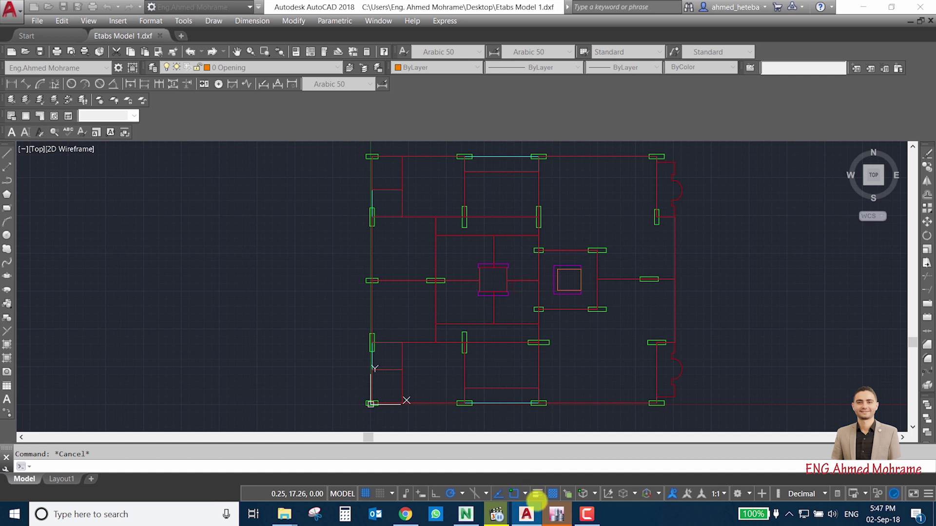
{"action": "left_click", "coordinate": [555, 516]}
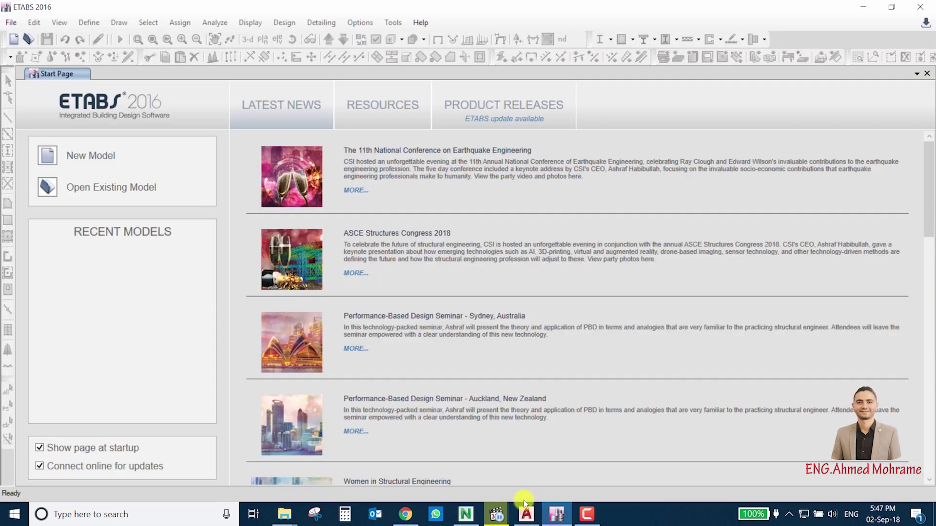
Start a new ETABS model using the saved default settings
{"action": "left_click", "coordinate": [9, 24]}
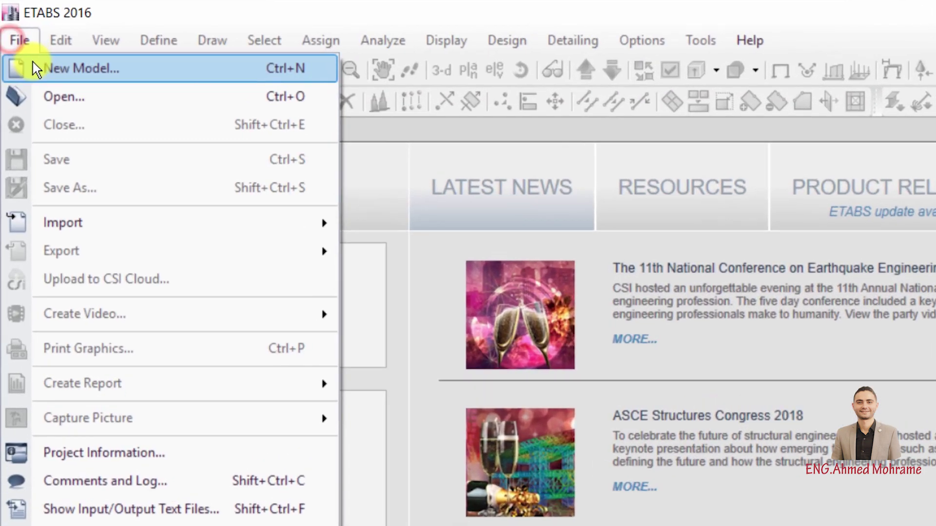
{"action": "left_click", "coordinate": [51, 265]}
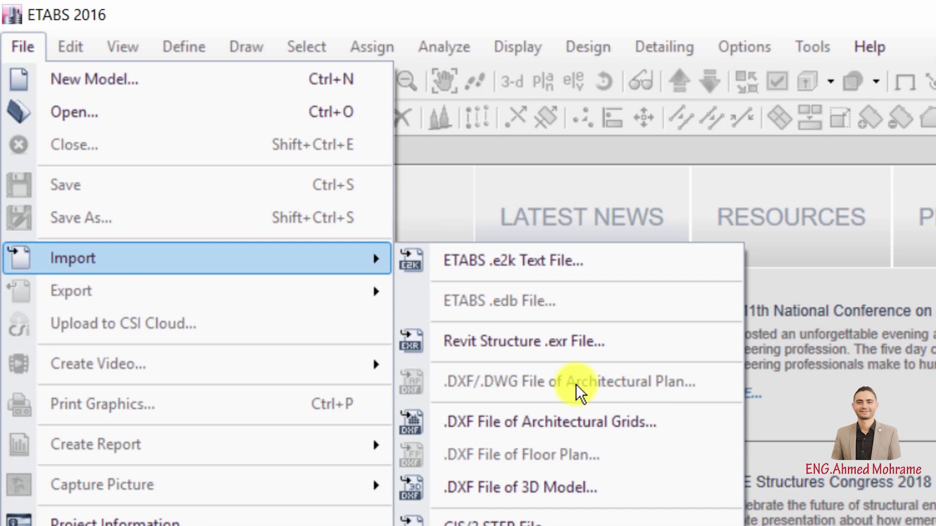
{"action": "left_click", "coordinate": [91, 85]}
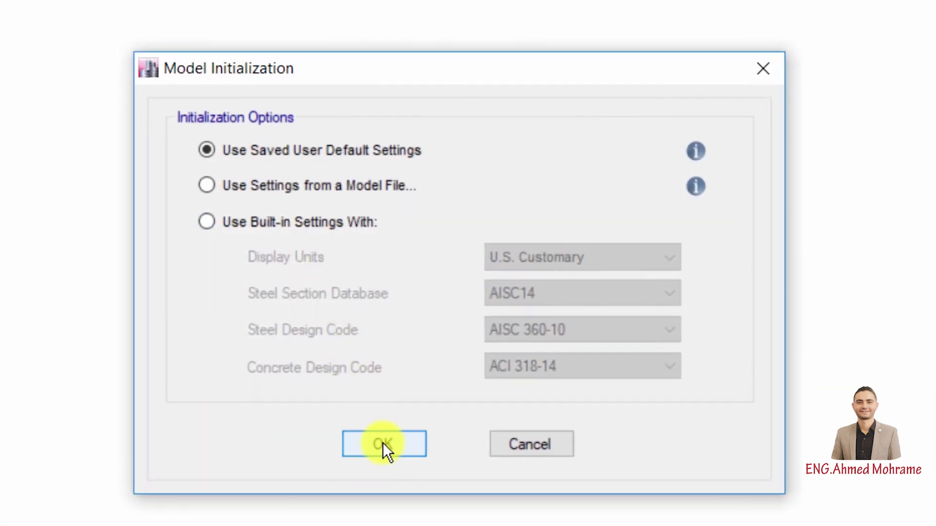
{"action": "left_click", "coordinate": [385, 446]}
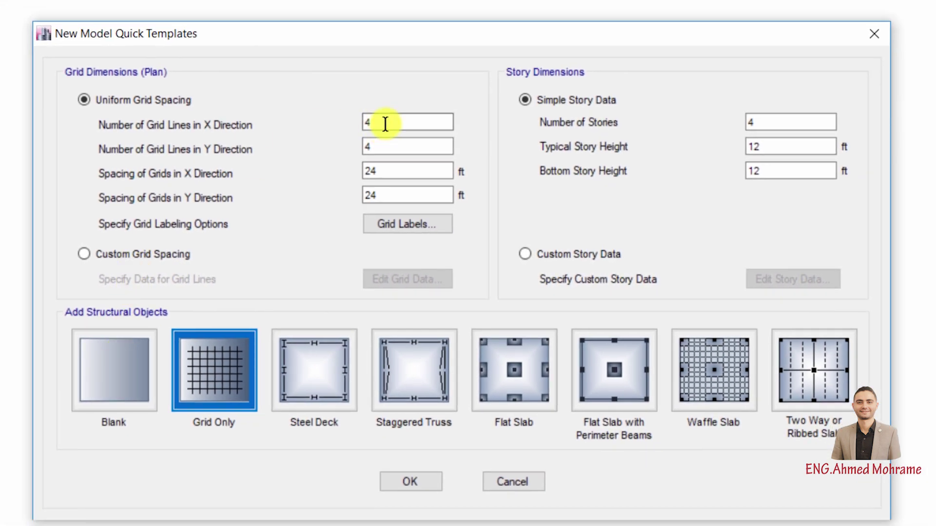
Set grid lines and spacing to 1 with Custom Grid Spacing, and create a Grid Only model
{"action": "double_click", "coordinate": [379, 122]}
{"action": "type", "text": "1"}
{"action": "double_click", "coordinate": [398, 146]}
{"action": "type", "text": "1"}
{"action": "double_click", "coordinate": [398, 170]}
{"action": "double_click", "coordinate": [391, 195]}
{"action": "type", "text": "1"}
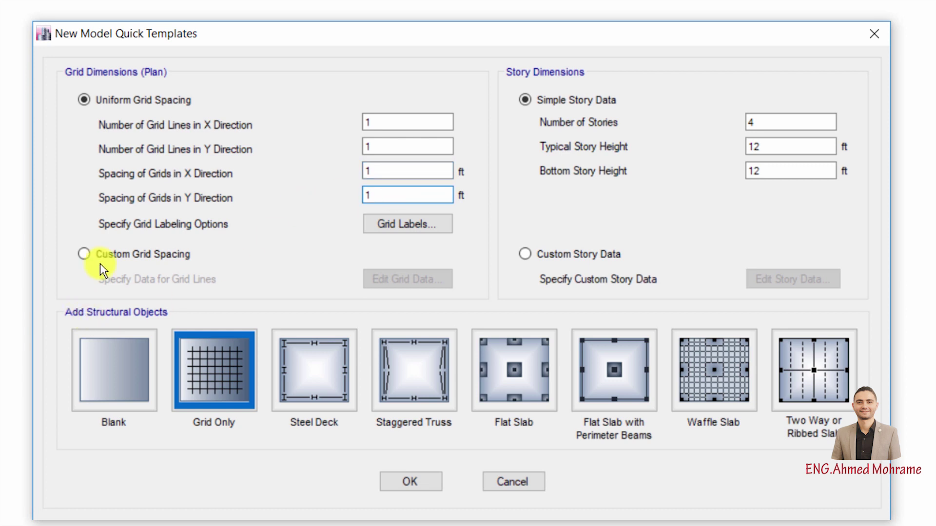
{"action": "left_click", "coordinate": [108, 254]}
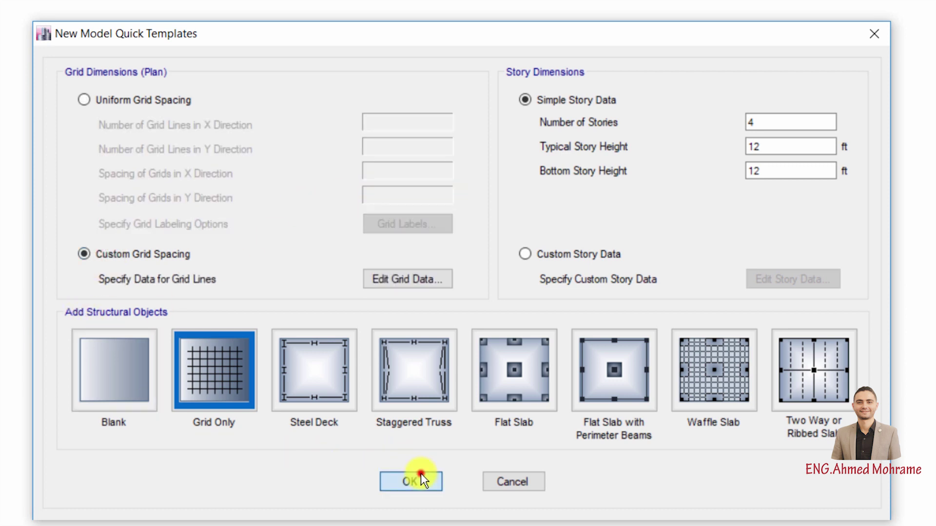
{"action": "left_click", "coordinate": [420, 474]}
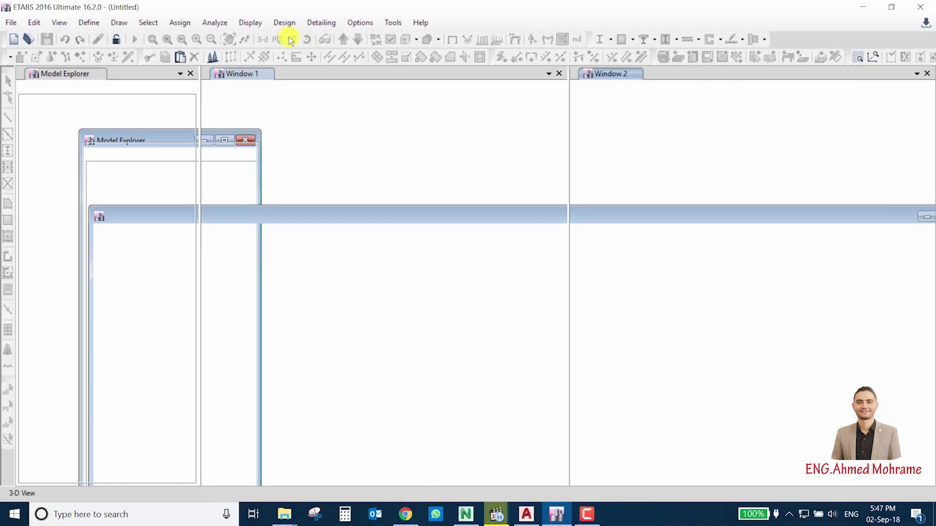
Show Story1 in the plan view
{"action": "left_click", "coordinate": [281, 41]}
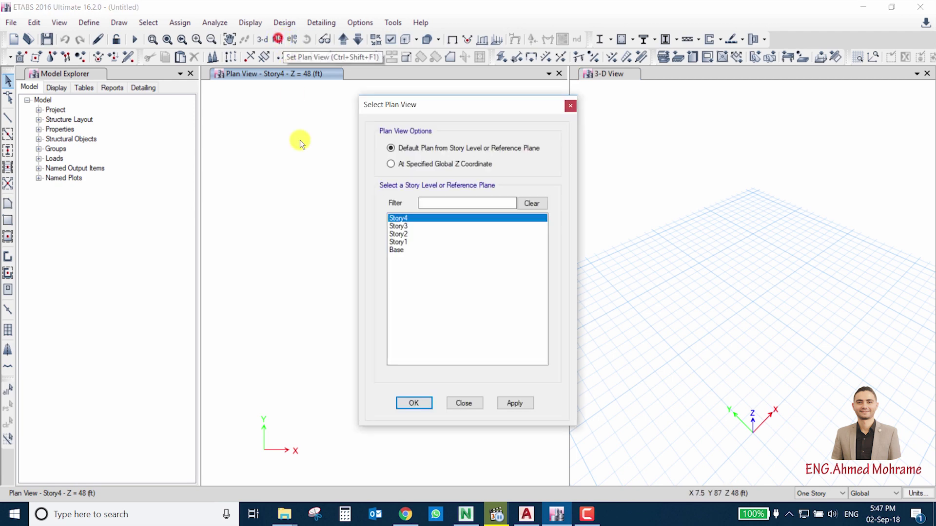
{"action": "left_click", "coordinate": [395, 241]}
{"action": "left_click", "coordinate": [414, 403]}
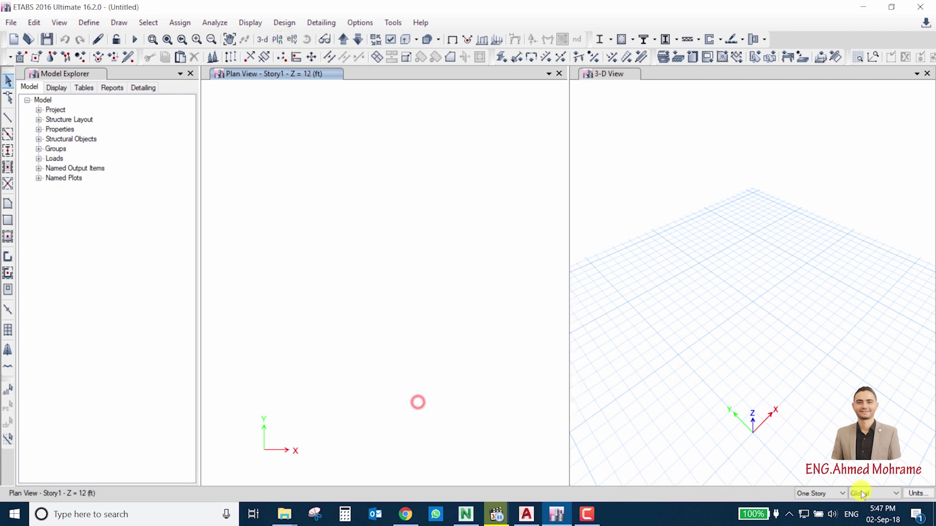
Set consistent model units to m length, tonf force and C temperature
{"action": "left_click", "coordinate": [918, 494]}
{"action": "left_click", "coordinate": [894, 482]}
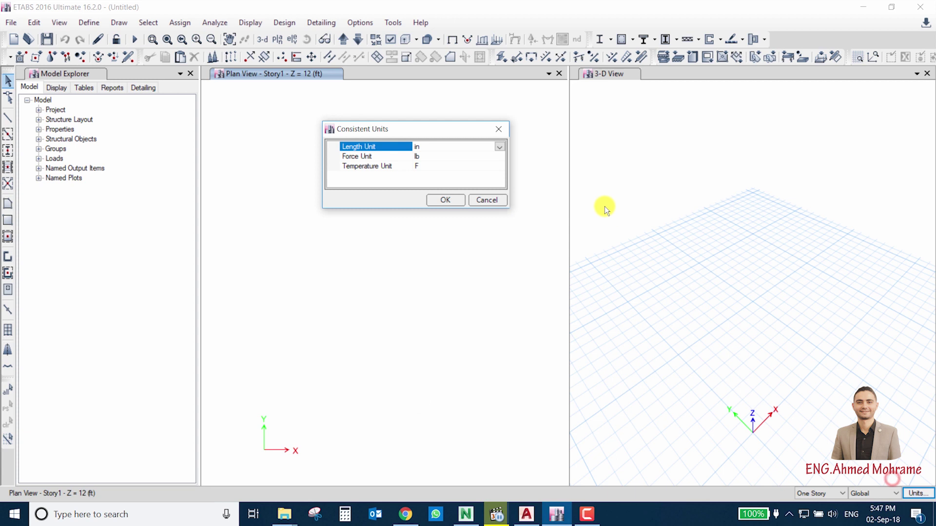
{"action": "left_click", "coordinate": [501, 147]}
{"action": "left_click", "coordinate": [424, 209]}
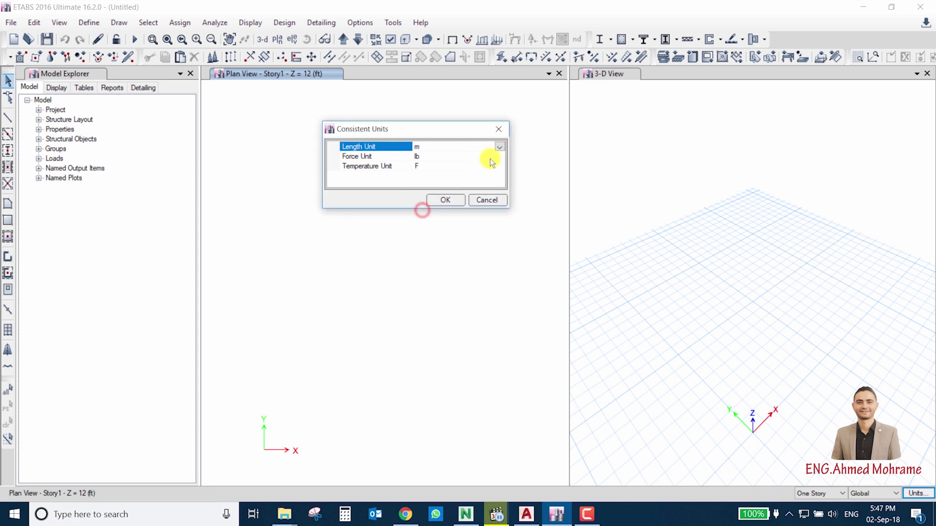
{"action": "left_click", "coordinate": [491, 158]}
{"action": "left_click", "coordinate": [423, 214]}
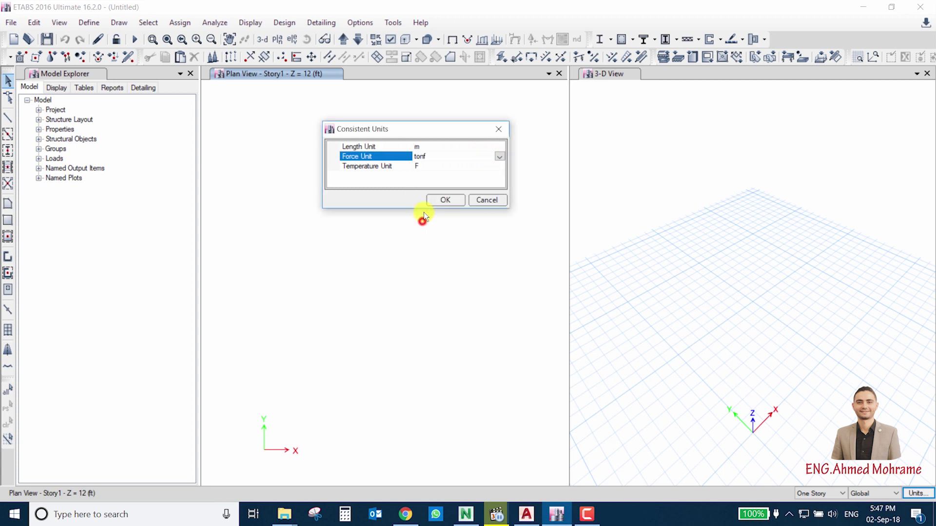
{"action": "left_click", "coordinate": [423, 170]}
{"action": "left_click", "coordinate": [499, 166]}
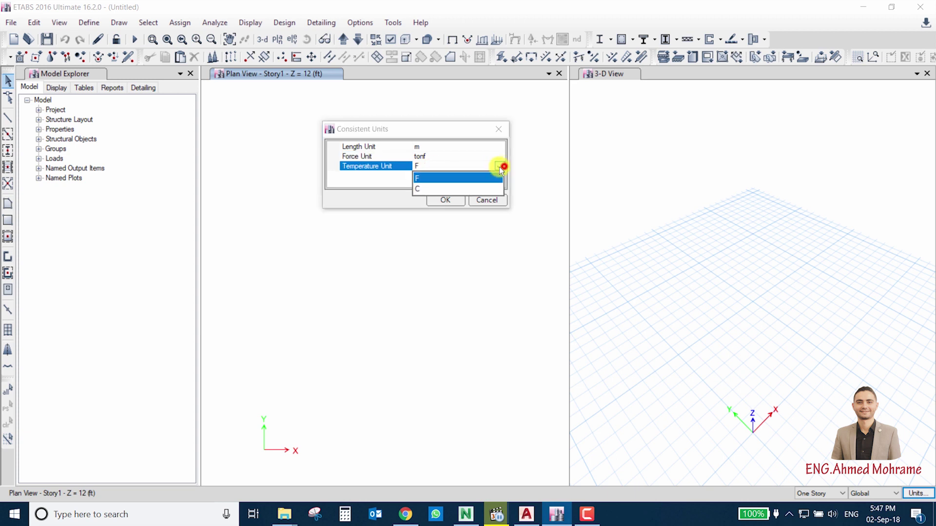
{"action": "left_click", "coordinate": [438, 187]}
{"action": "left_click", "coordinate": [11, 22]}
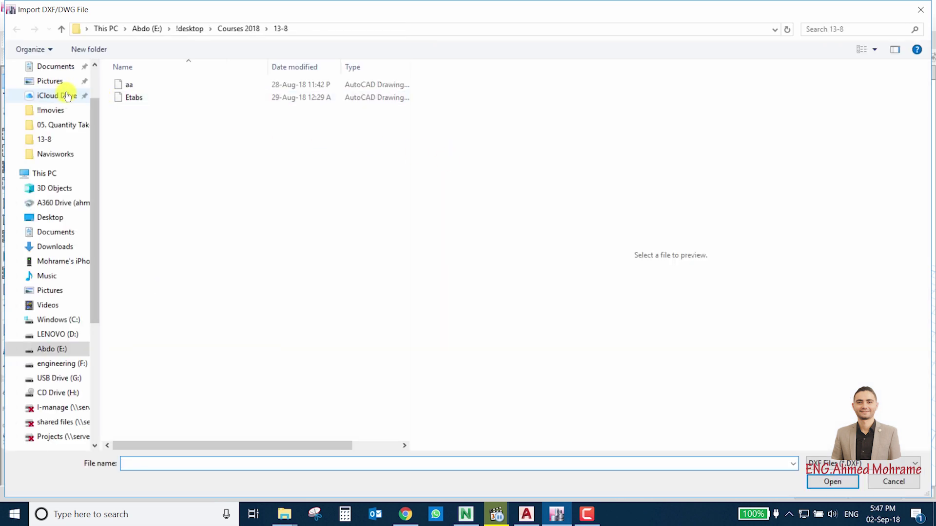
Import Etabs Model 1.dxf from the Desktop as an architectural plan
{"action": "left_click", "coordinate": [54, 218]}
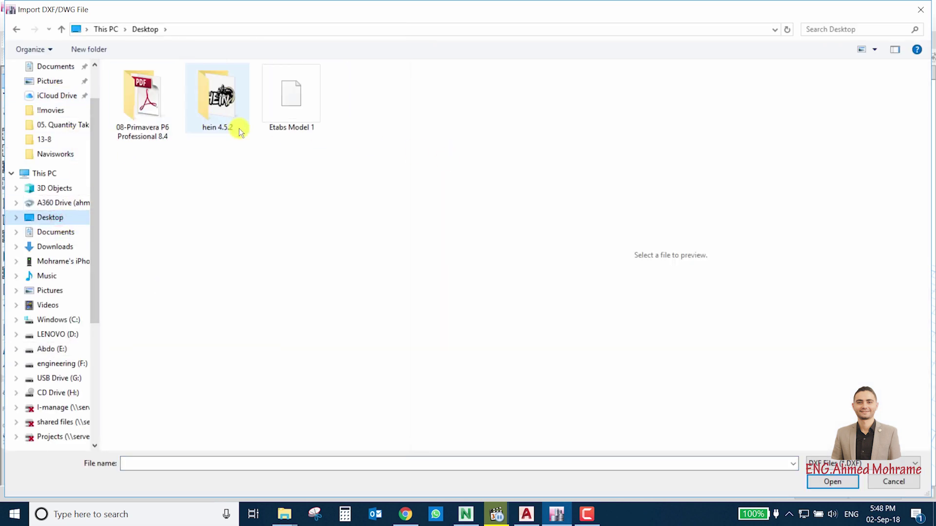
{"action": "left_click", "coordinate": [297, 115]}
{"action": "left_click", "coordinate": [828, 482]}
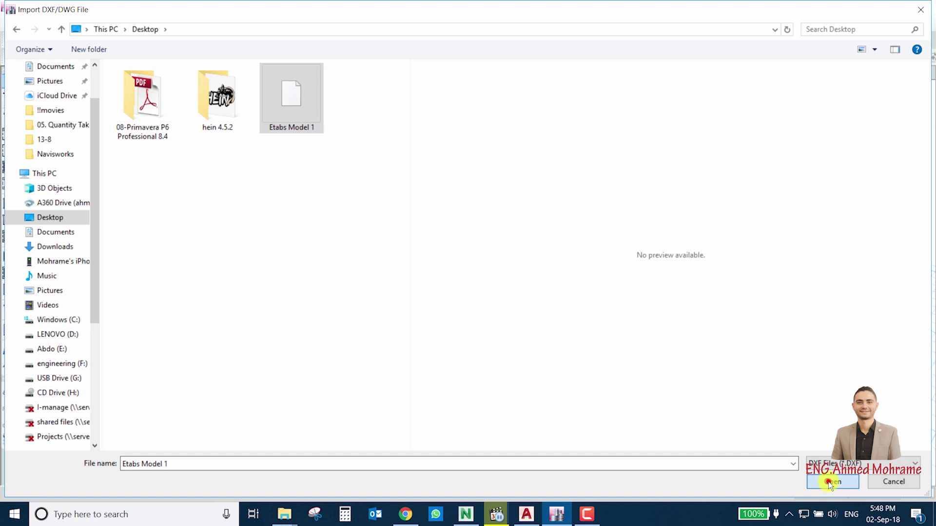
Import the plan in metres and place it on Story1
{"action": "left_click", "coordinate": [546, 160]}
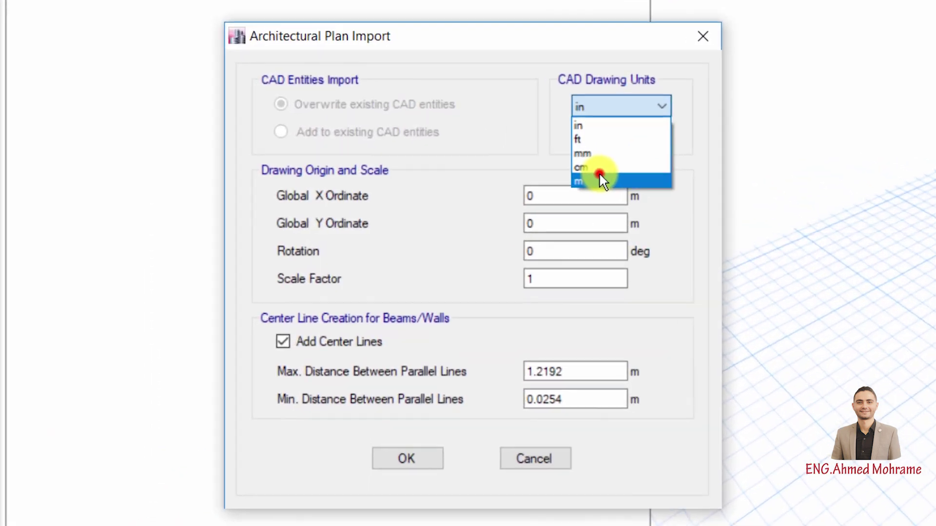
{"action": "left_click", "coordinate": [599, 180]}
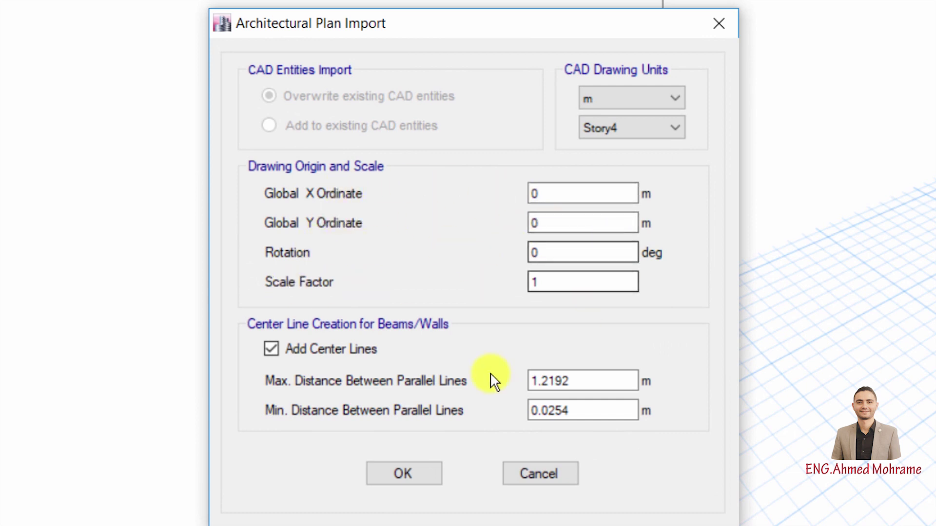
{"action": "left_click", "coordinate": [610, 129]}
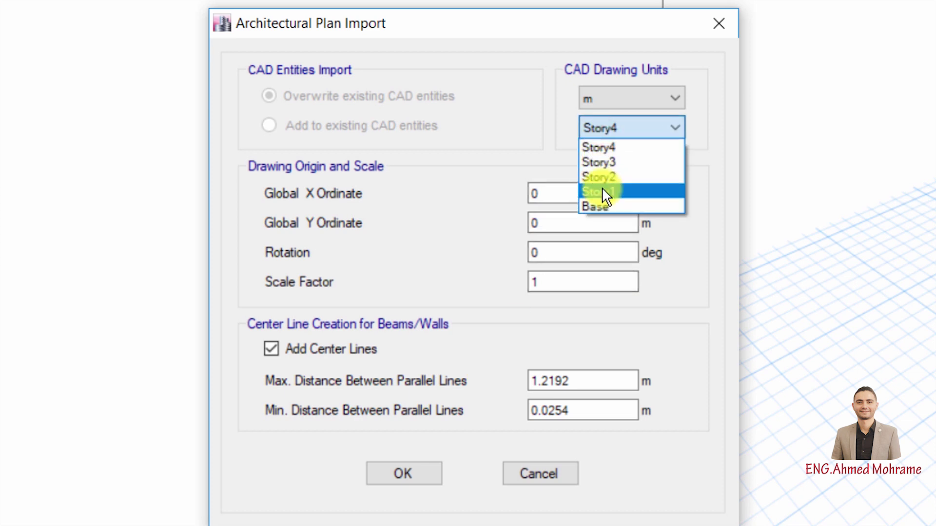
{"action": "left_click", "coordinate": [602, 189]}
{"action": "left_click", "coordinate": [404, 474]}
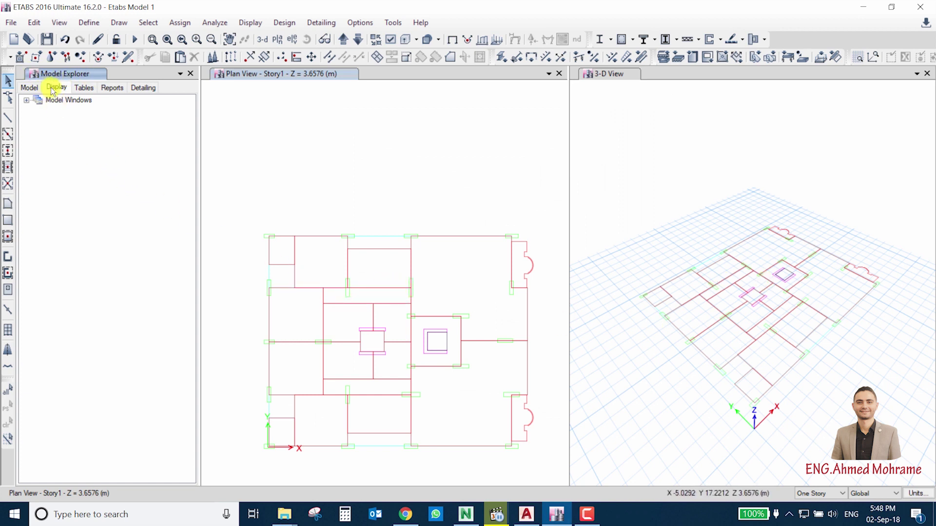
Generate column objects from the 0 Columns architectural layer in Model Explorer
{"action": "left_click", "coordinate": [26, 100]}
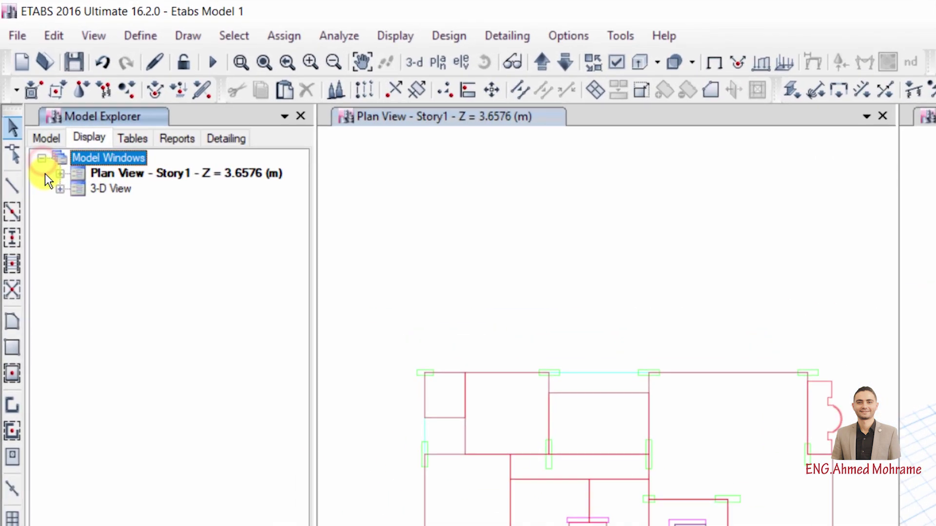
{"action": "left_click", "coordinate": [38, 110]}
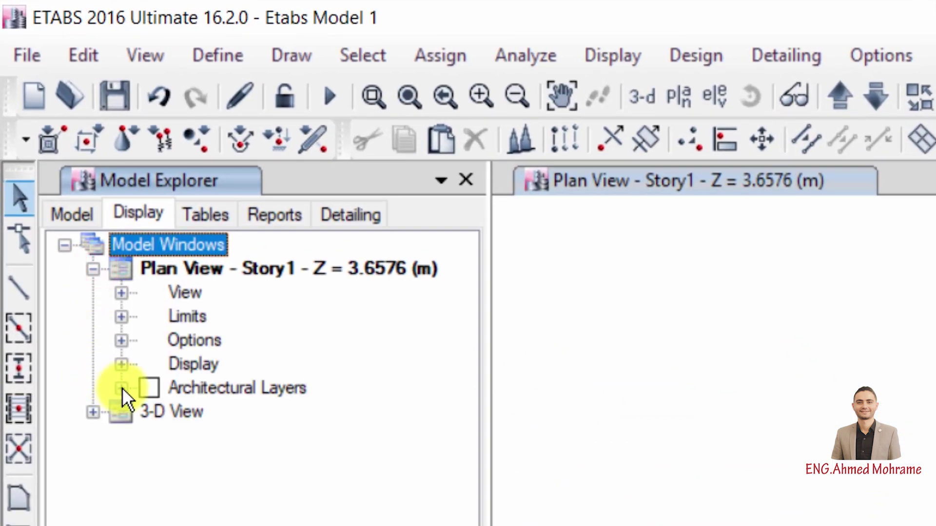
{"action": "left_click", "coordinate": [122, 388]}
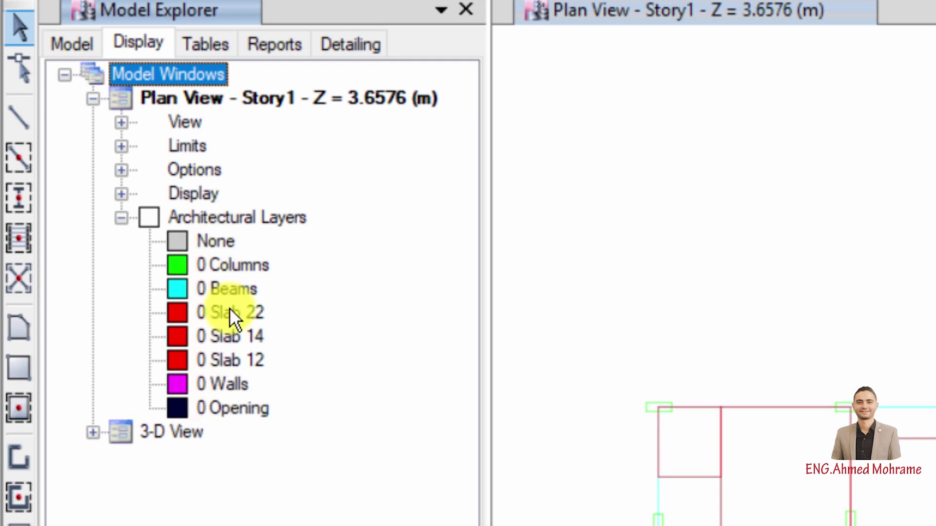
{"action": "left_click", "coordinate": [228, 270]}
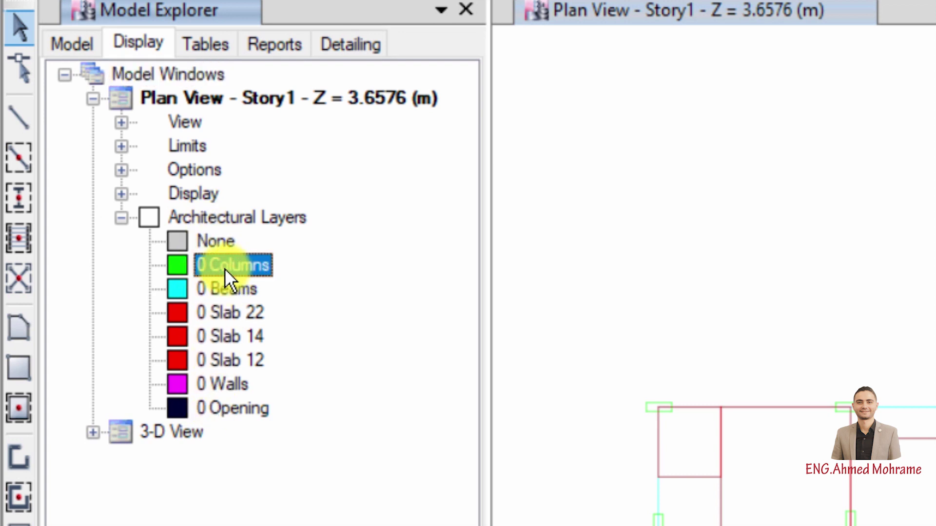
{"action": "left_click", "coordinate": [218, 288]}
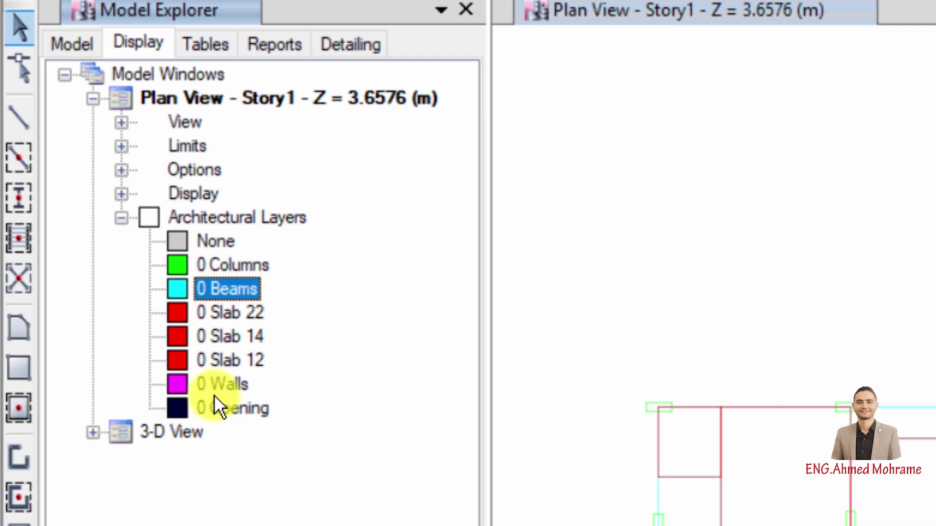
{"action": "left_click", "coordinate": [212, 270]}
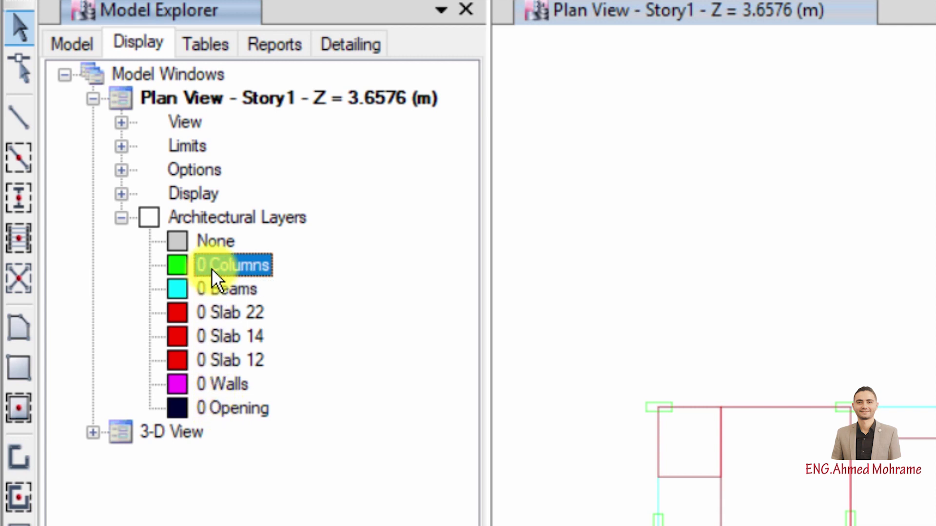
{"action": "right_click", "coordinate": [215, 265]}
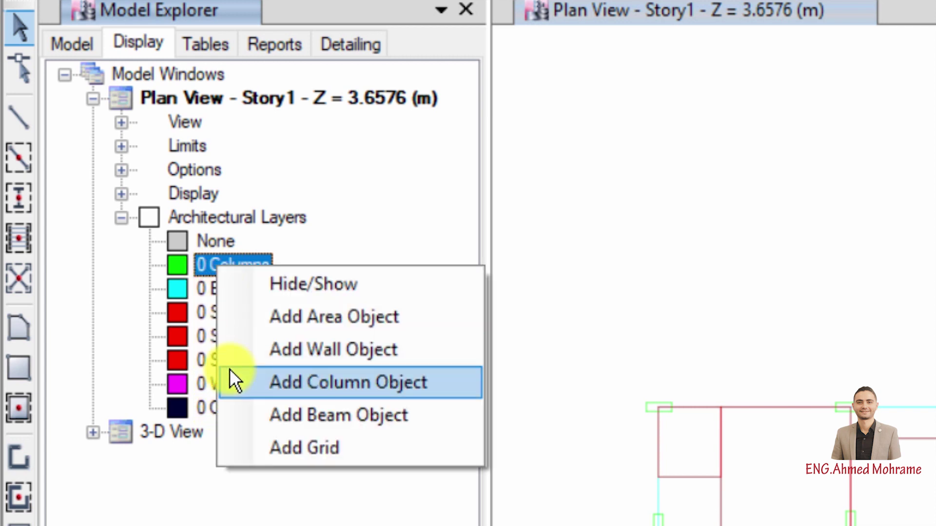
{"action": "left_click", "coordinate": [232, 383]}
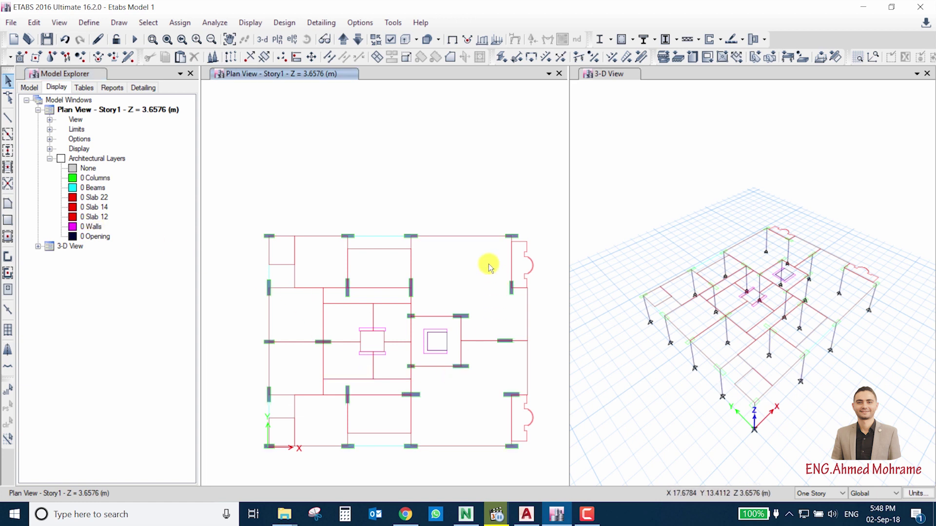
{"action": "left_click", "coordinate": [348, 433]}
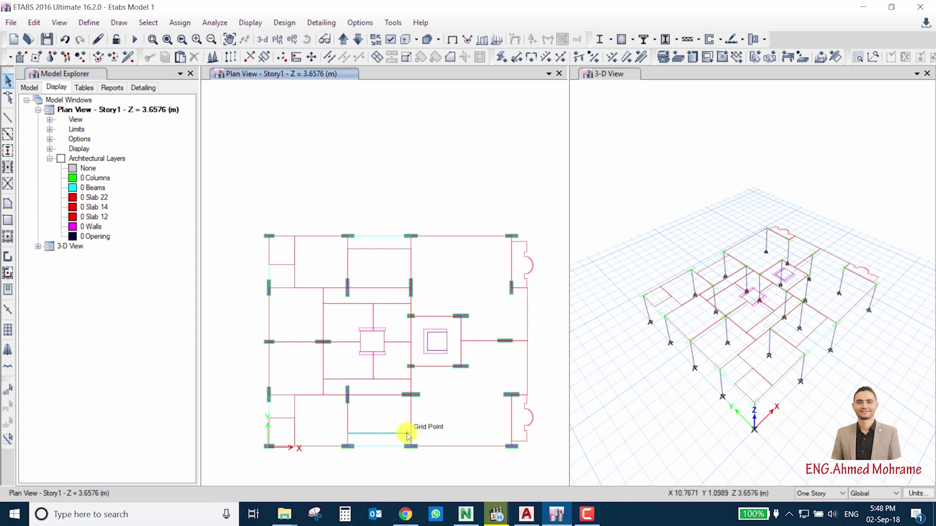
{"action": "left_click", "coordinate": [408, 435]}
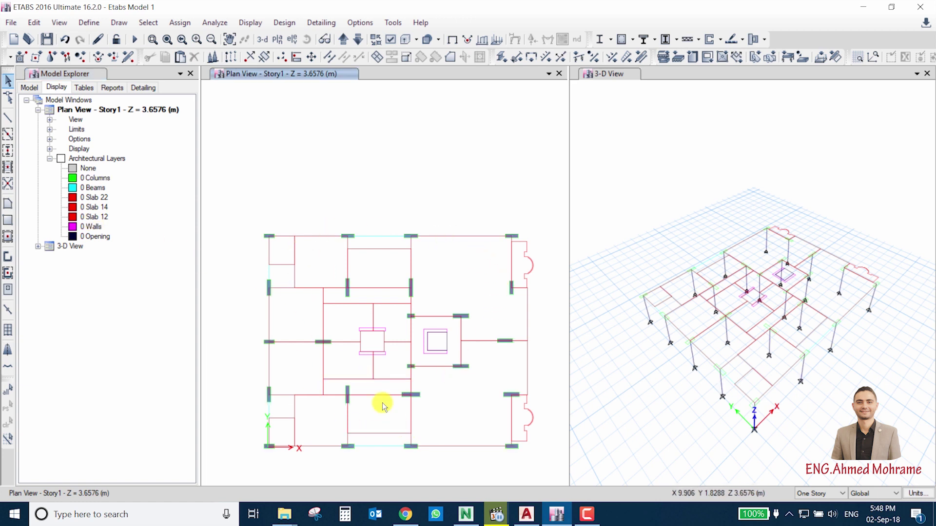
{"action": "left_click", "coordinate": [89, 23]}
{"action": "mouse_move", "coordinate": [126, 58]}
{"action": "left_click", "coordinate": [274, 62]}
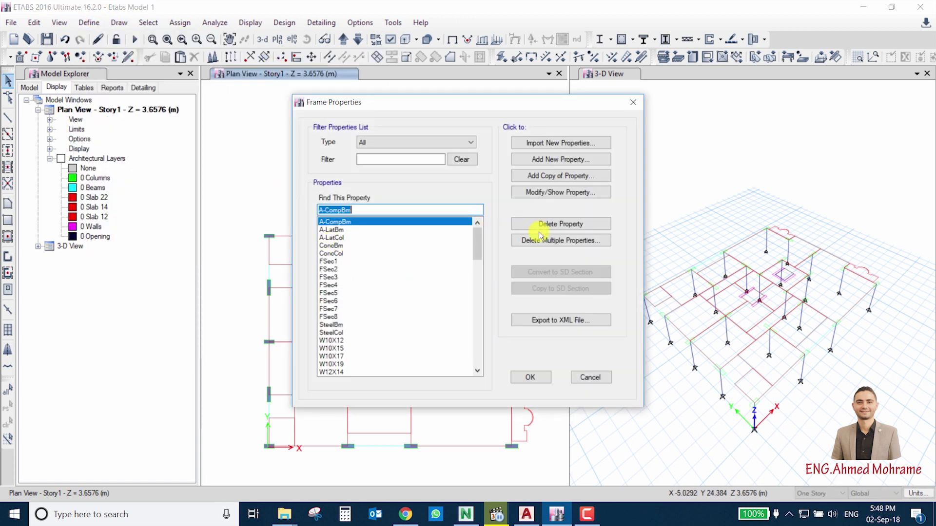
{"action": "left_click", "coordinate": [554, 193]}
{"action": "key", "text": "Escape"}
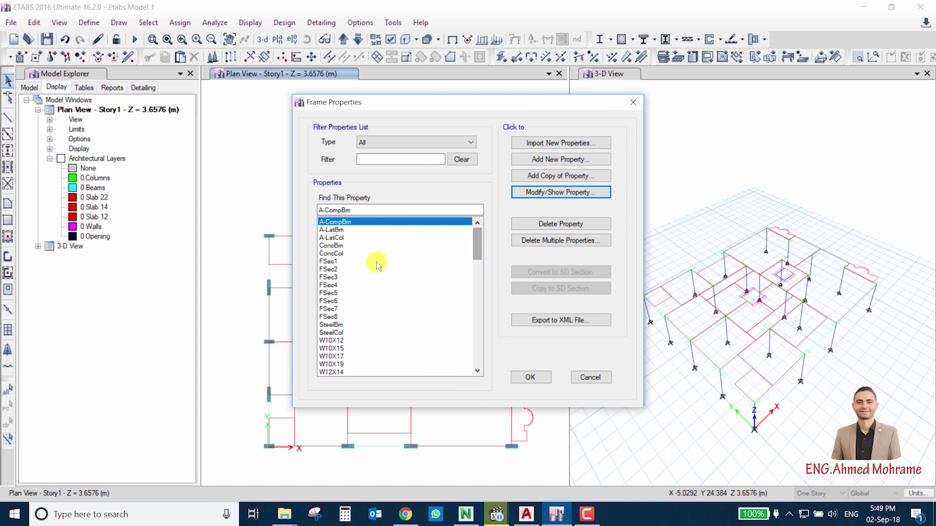
{"action": "left_click", "coordinate": [349, 262]}
{"action": "left_click", "coordinate": [546, 193]}
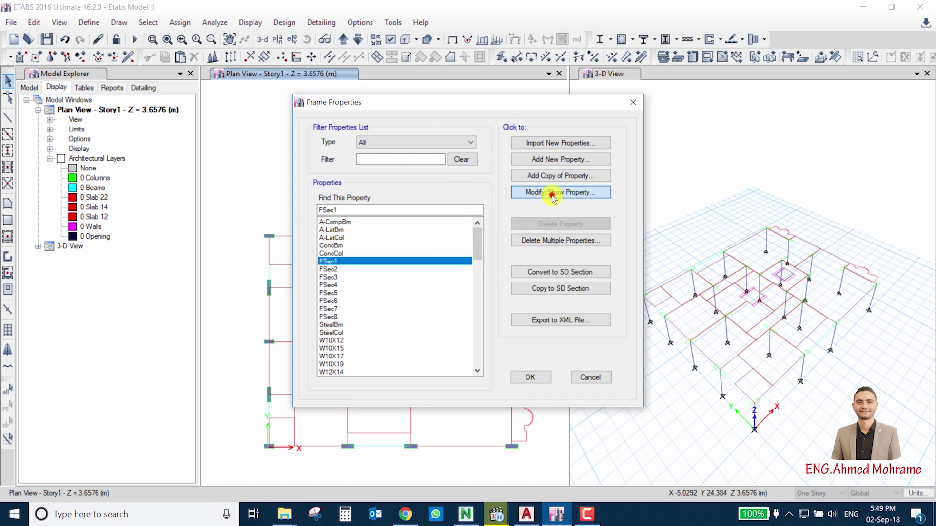
{"action": "left_click", "coordinate": [469, 291]}
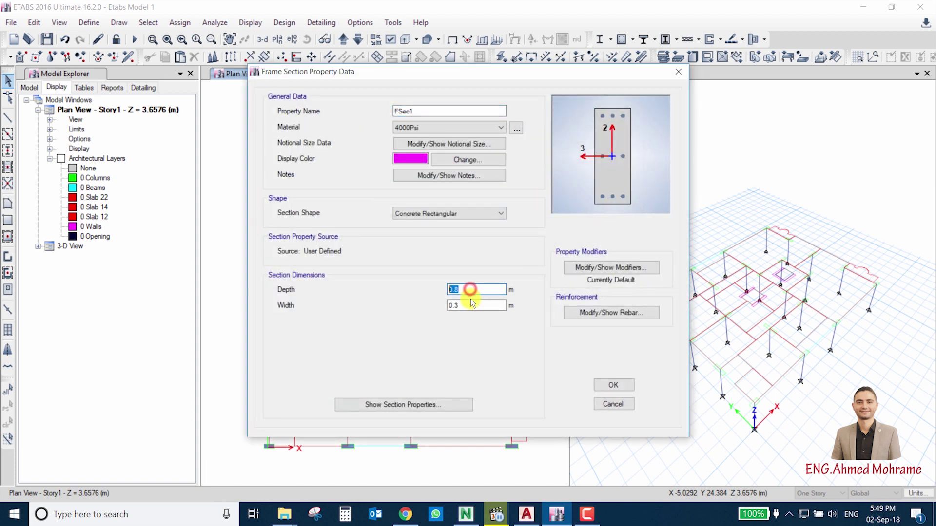
{"action": "key", "text": "Return"}
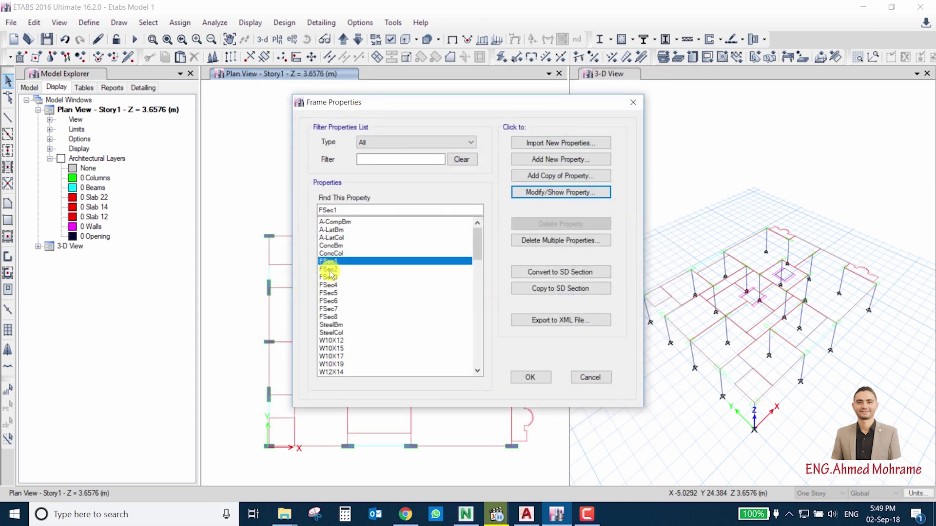
{"action": "left_click", "coordinate": [329, 269]}
{"action": "left_click", "coordinate": [524, 192]}
{"action": "left_click", "coordinate": [483, 292]}
{"action": "key", "text": "Return"}
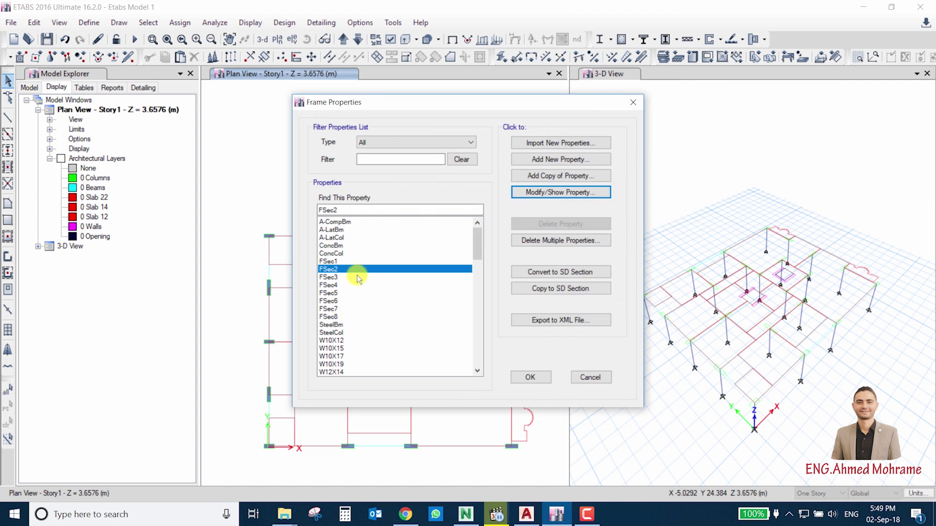
{"action": "left_click", "coordinate": [333, 270]}
{"action": "left_click", "coordinate": [337, 317]}
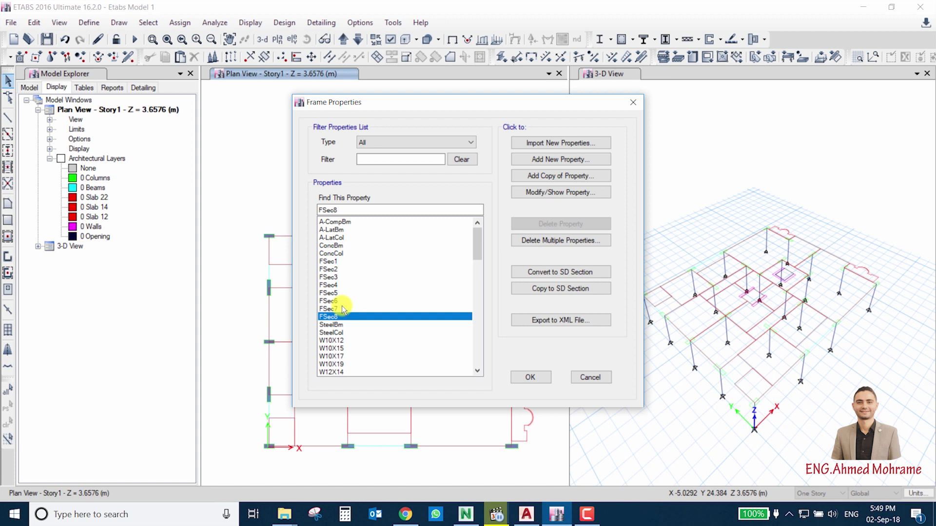
{"action": "left_click", "coordinate": [572, 376]}
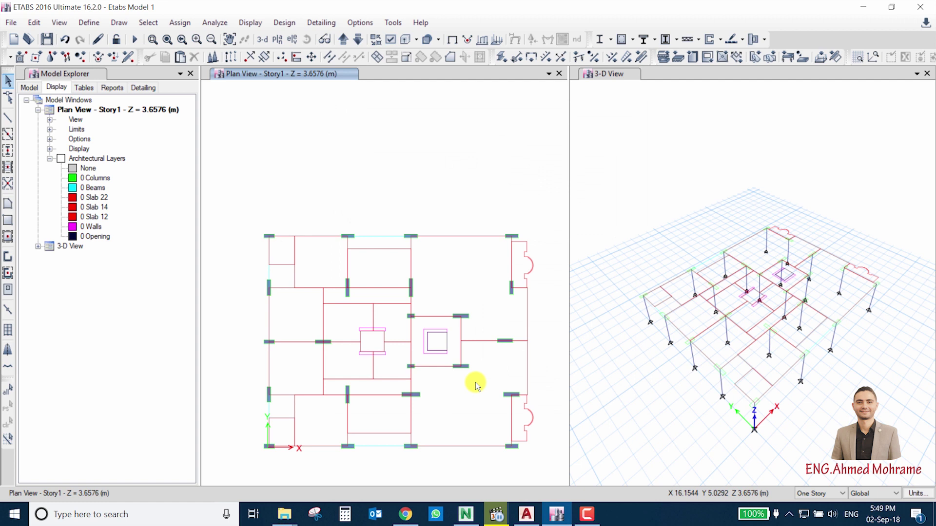